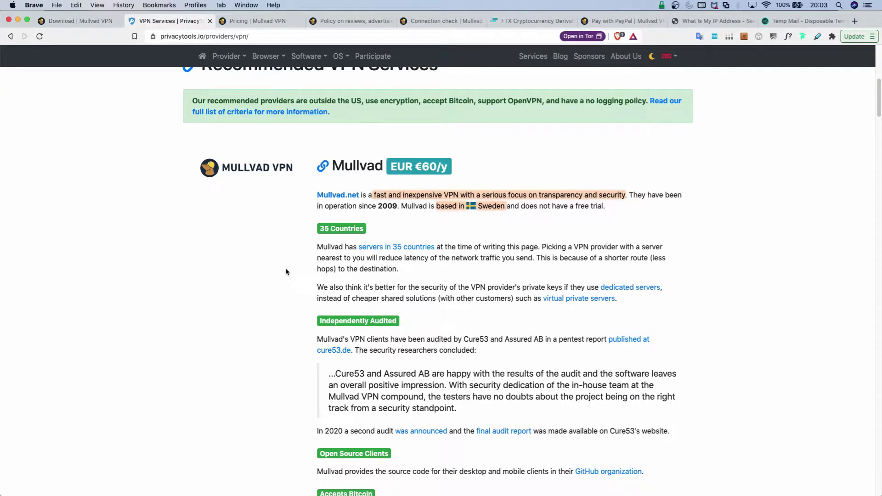
Check Mullvad's pricing, reread PrivacyTools' Mullvad recommendation, then view Mullvad's reviews and affiliates policy
click(243, 22)
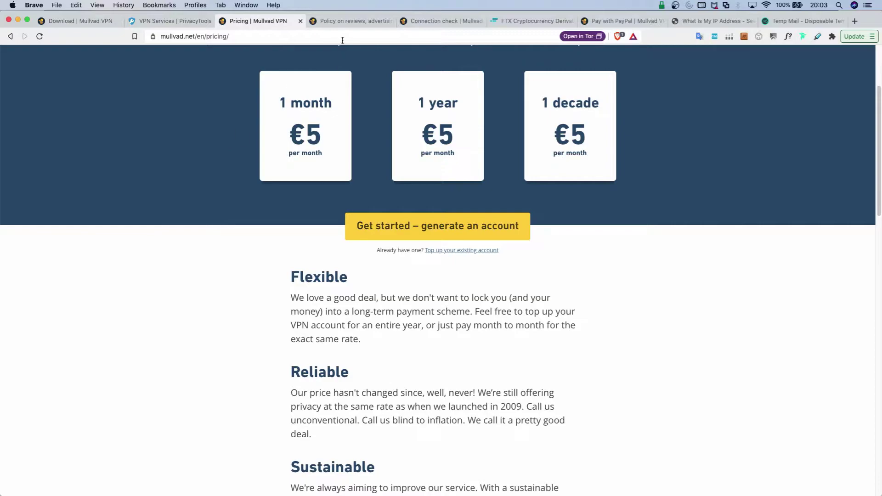
key(ctrl+shift+Tab)
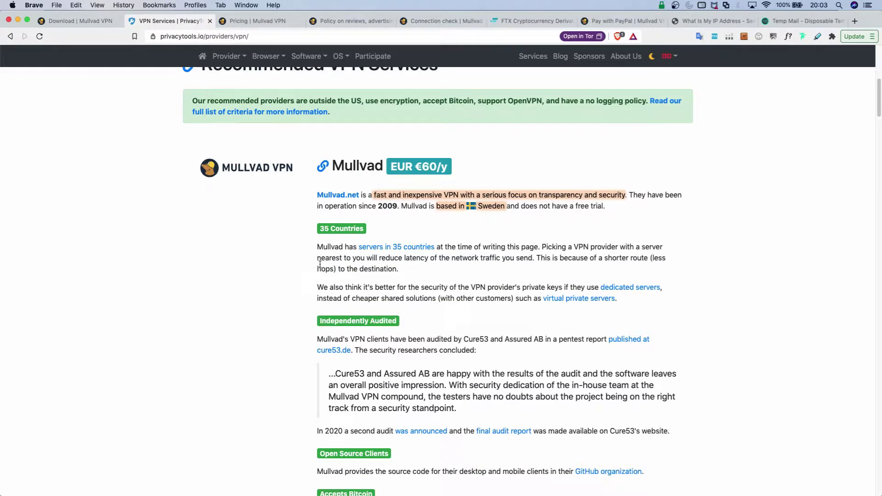
scroll(363, 284, down, 2)
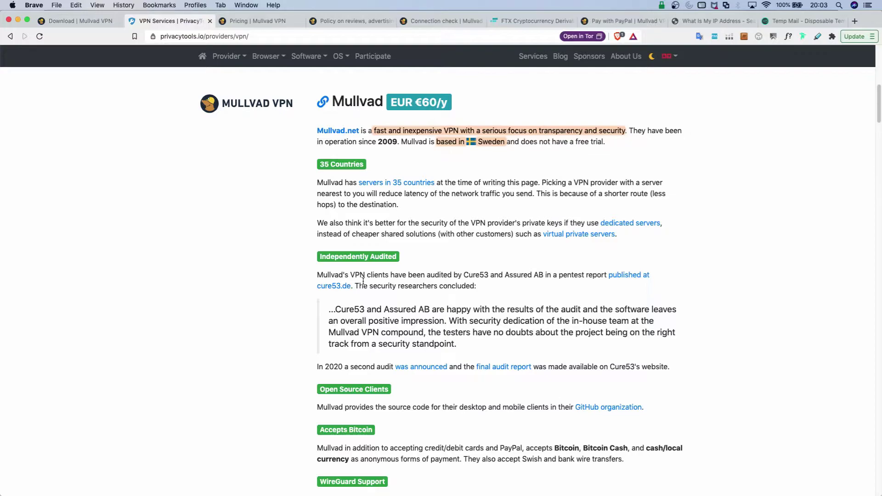
scroll(362, 282, down, 2)
scroll(417, 274, down, 2)
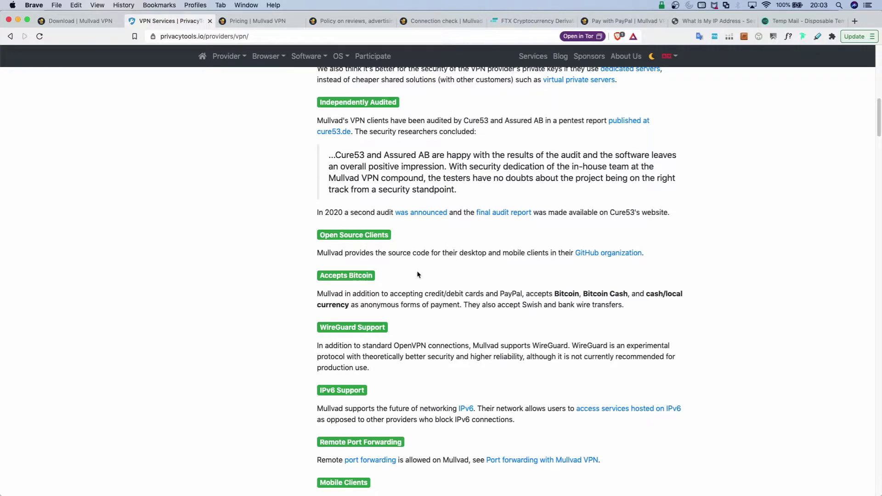
scroll(417, 275, down, 1)
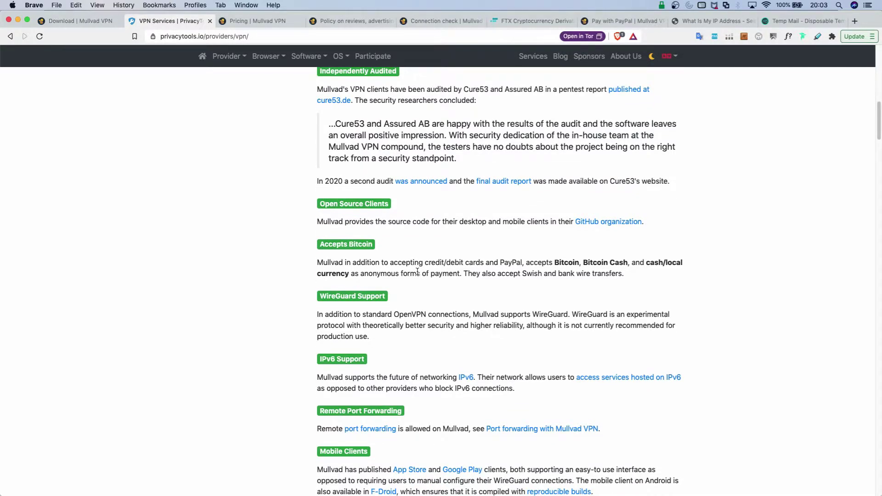
key(super+4)
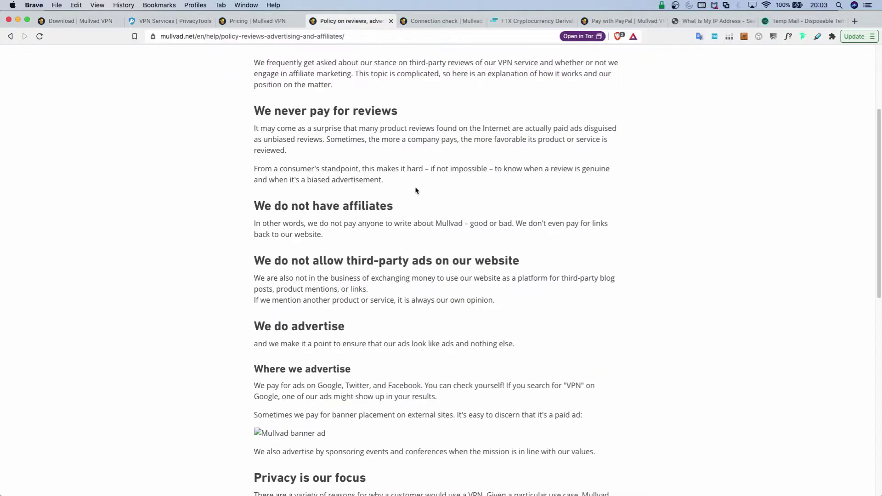
scroll(415, 190, up, 4)
scroll(415, 190, down, 1)
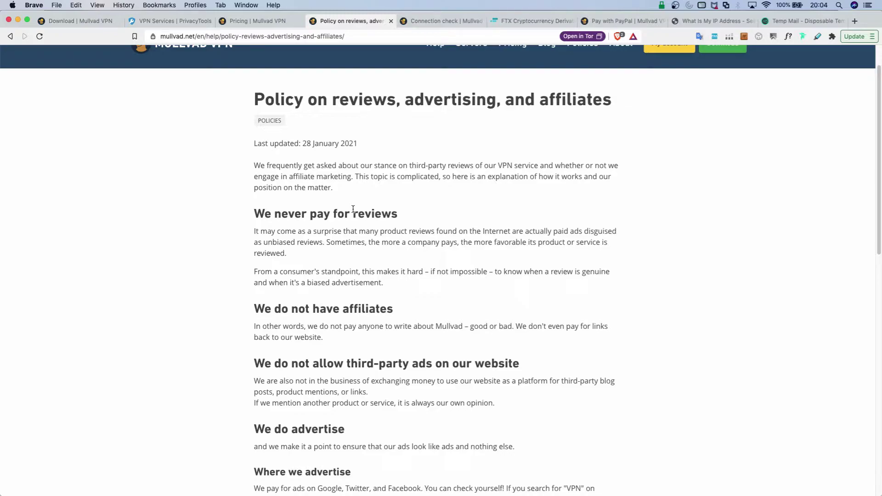
Get the macOS Mullvad VPN 2021.4 package from mullvad.net and install it
click(73, 22)
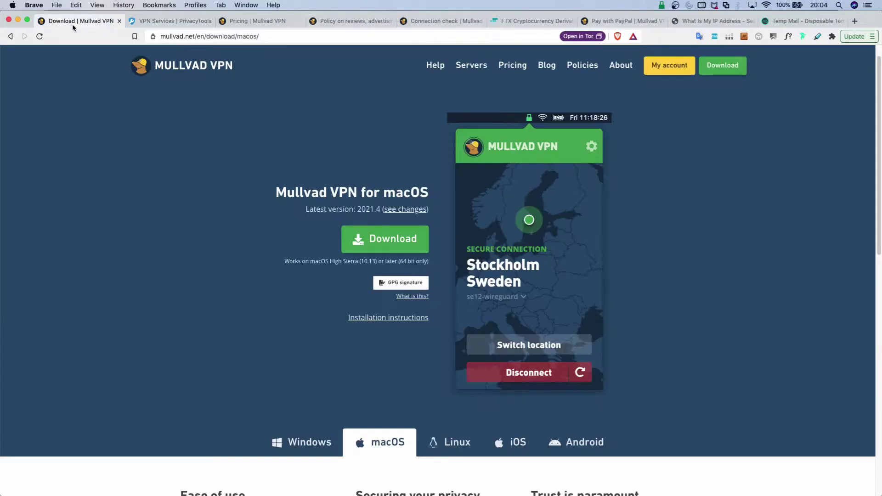
click(8, 36)
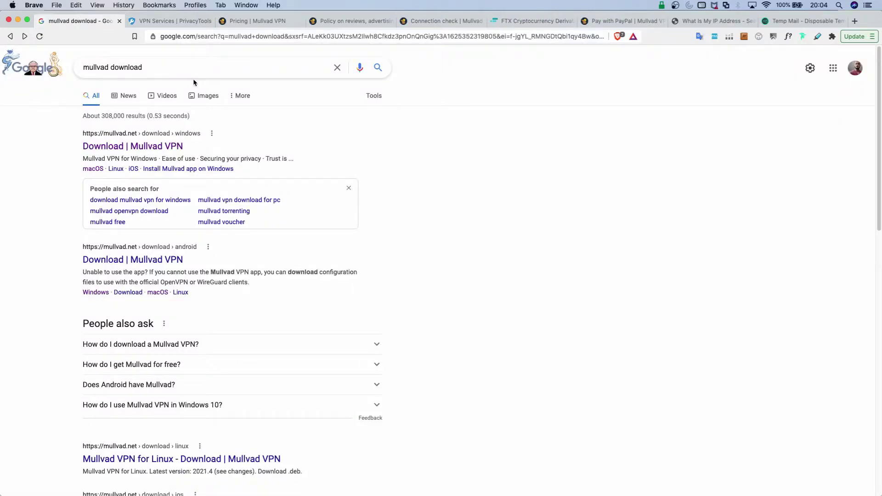
click(132, 146)
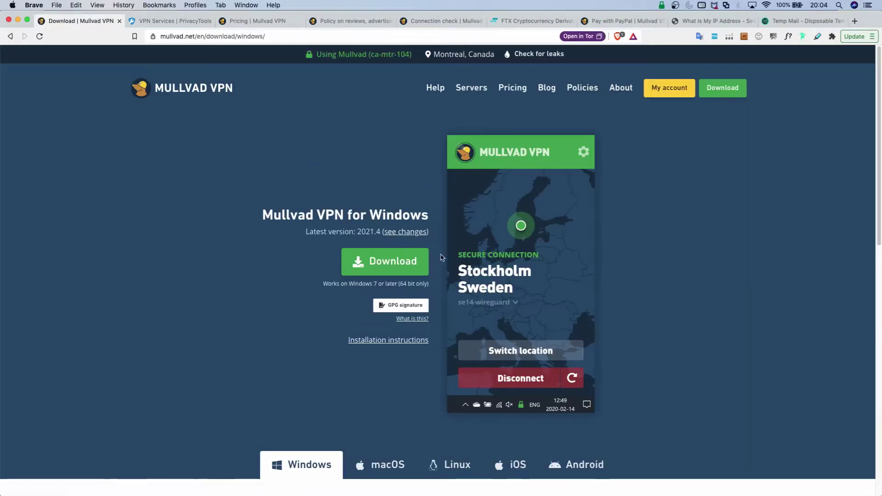
scroll(443, 264, down, 2)
click(402, 415)
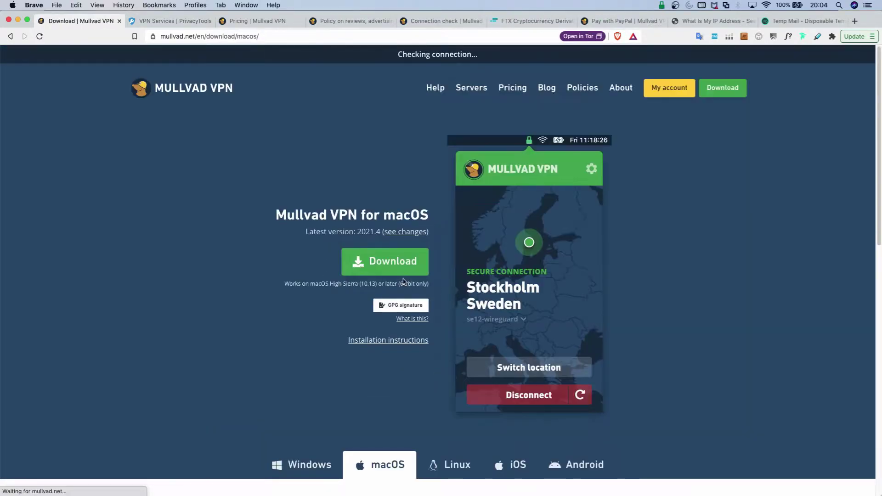
click(32, 482)
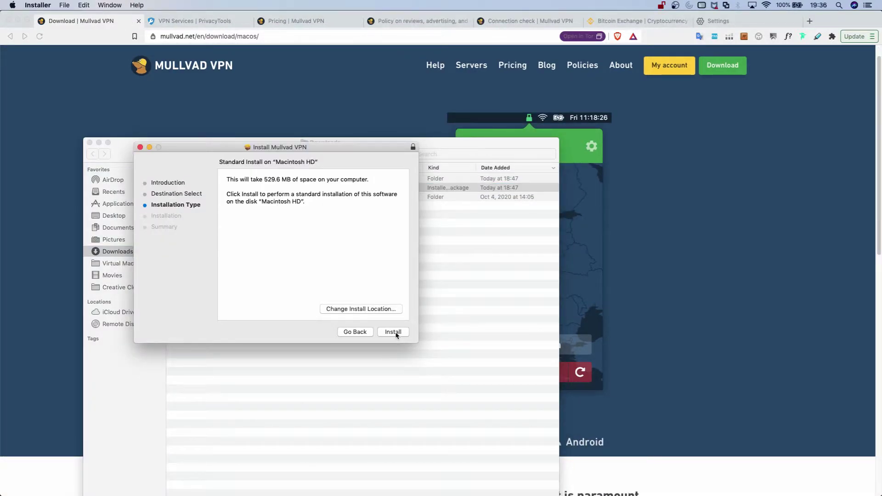
click(394, 333)
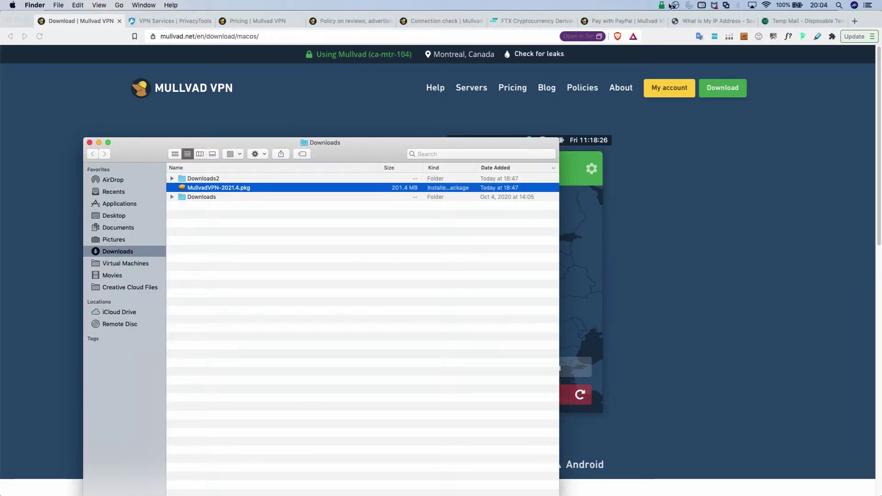
Create a new Mullvad account in the menu-bar app and open its Buy credit page
click(662, 6)
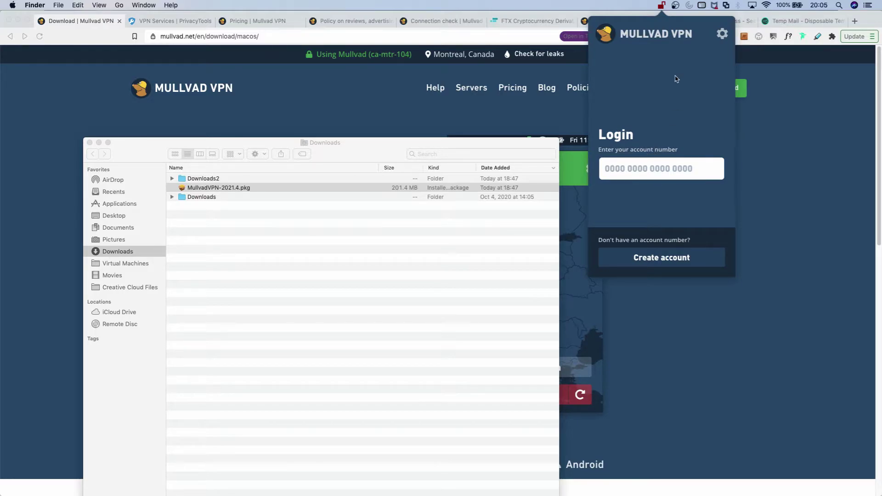
click(697, 264)
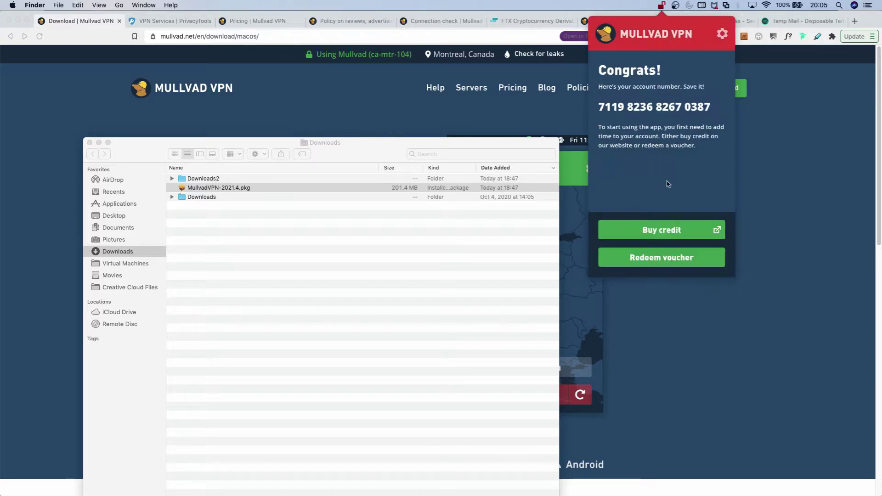
click(693, 231)
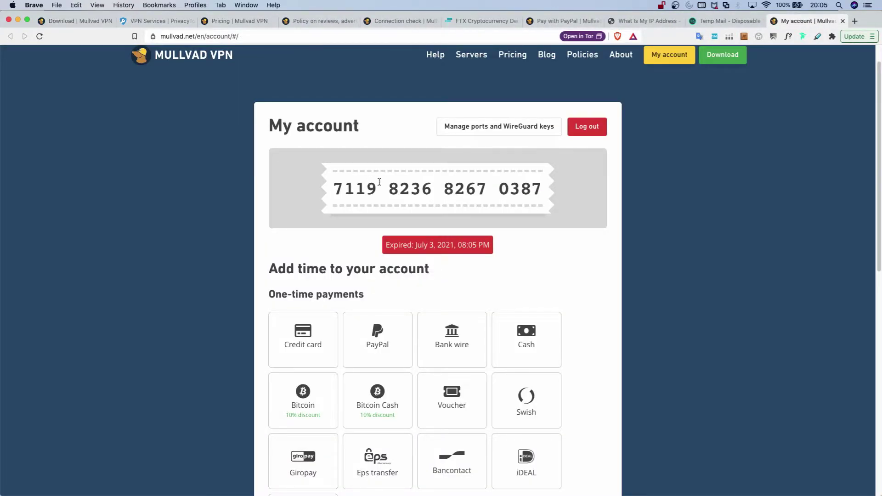
Select the account number, choose credit card payment, and pick the 6 months (€30) plan
click(381, 182)
click(390, 189)
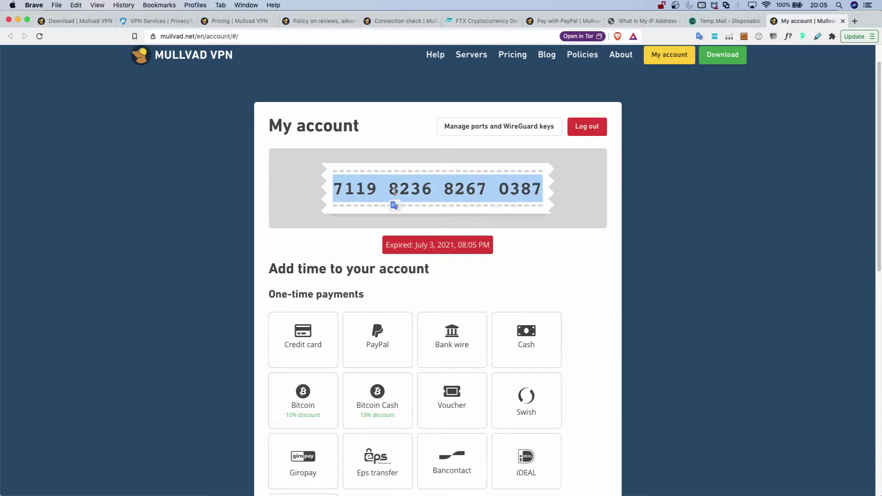
scroll(391, 190, down, 3)
scroll(394, 195, down, 2)
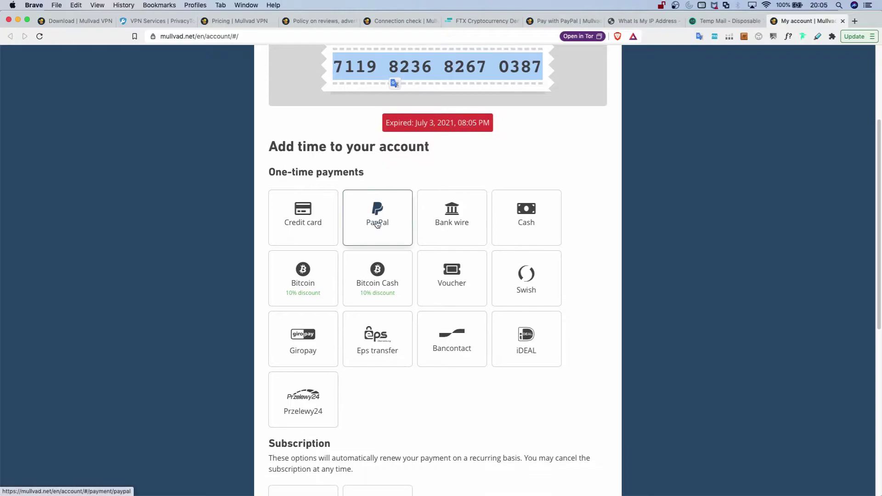
scroll(377, 224, down, 3)
scroll(351, 295, up, 2)
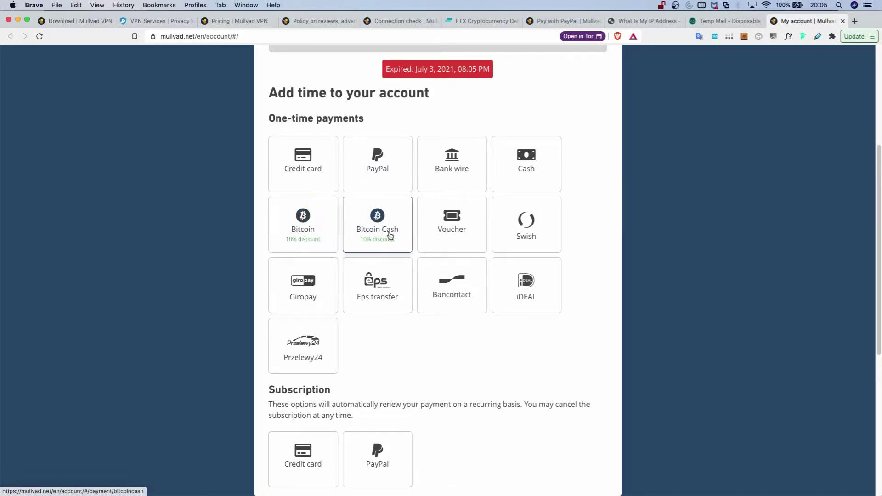
click(311, 173)
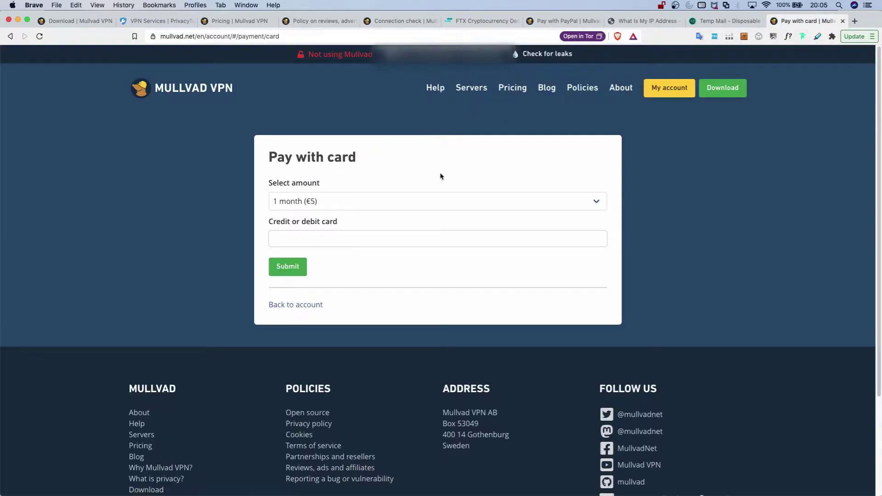
click(363, 201)
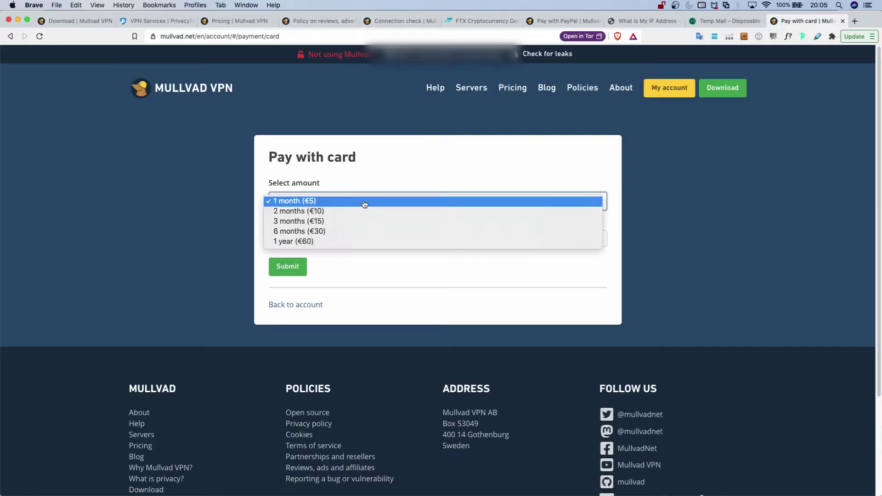
click(365, 231)
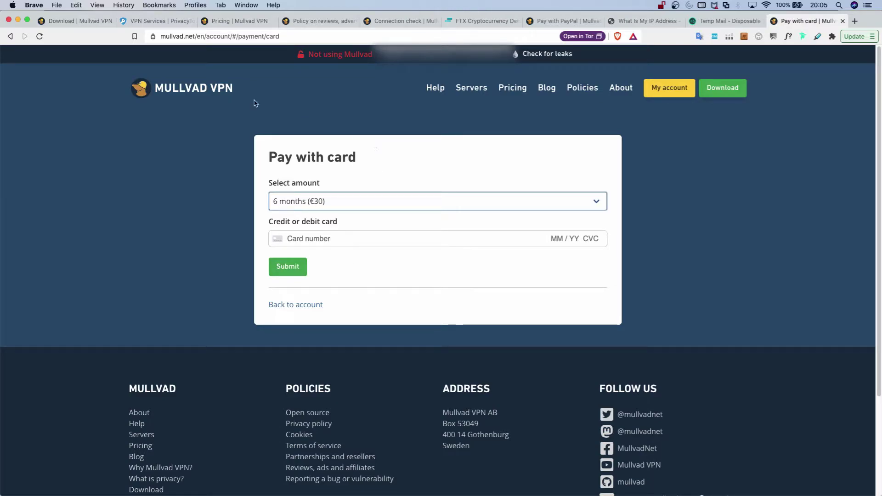
click(662, 6)
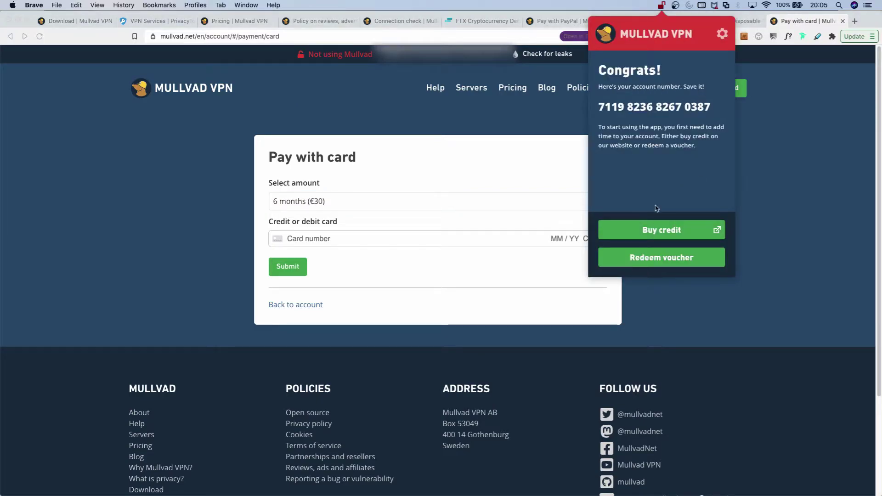
Pick Canada > Montreal in Mullvad's location list to connect the VPN there
click(721, 33)
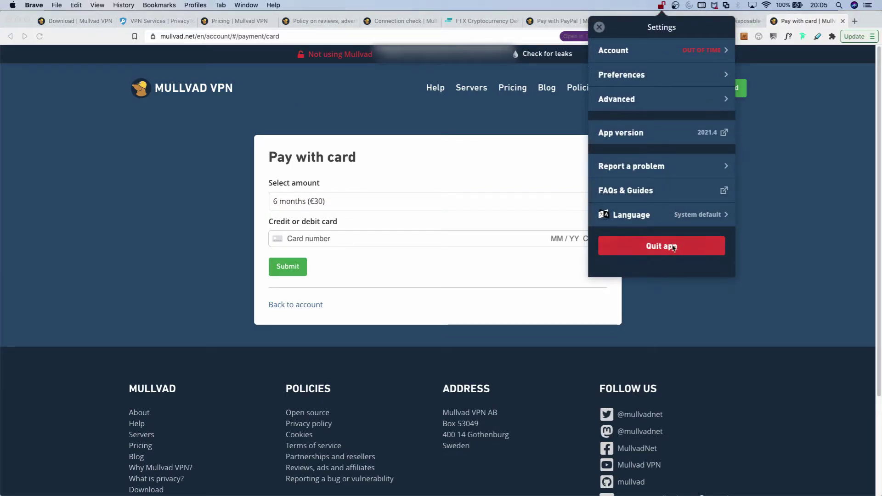
key(Escape)
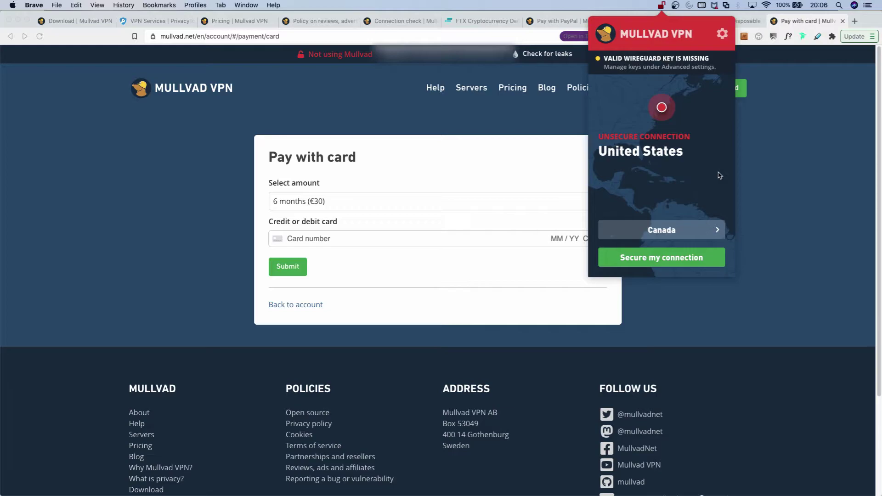
click(662, 229)
scroll(686, 167, down, 10)
scroll(687, 167, up, 2)
scroll(687, 167, up, 1)
scroll(686, 167, down, 3)
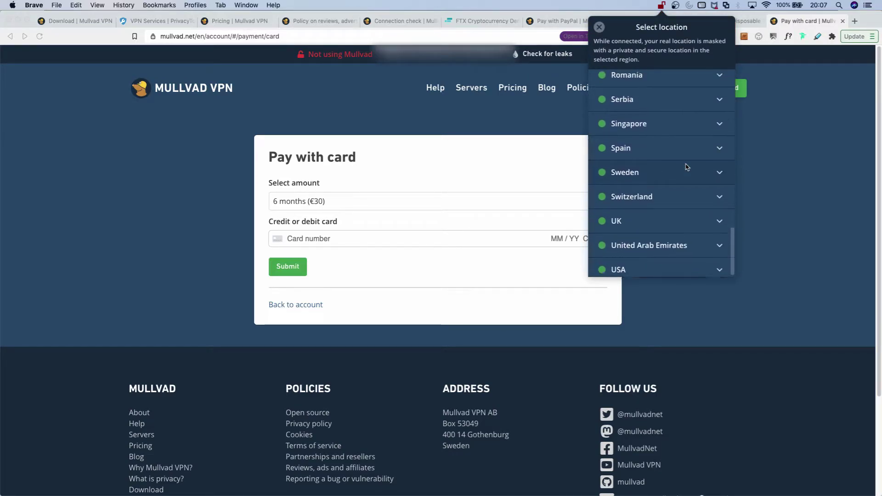
scroll(687, 168, up, 1)
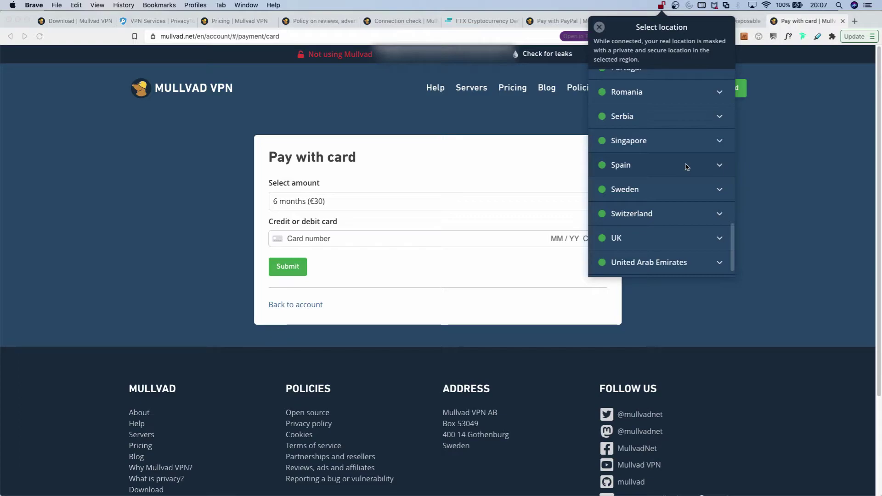
scroll(686, 167, down, 1)
scroll(681, 210, up, 2)
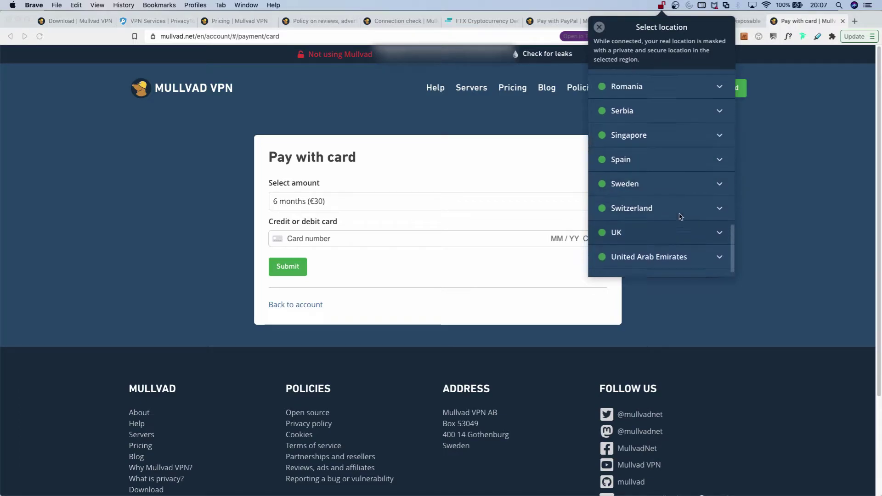
scroll(680, 211, up, 10)
scroll(680, 212, down, 6)
scroll(679, 215, down, 6)
scroll(680, 217, down, 1)
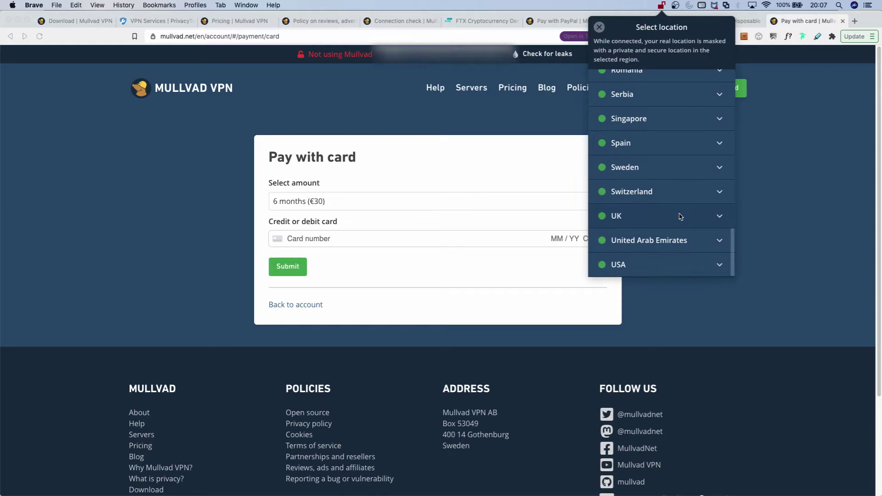
scroll(679, 217, up, 4)
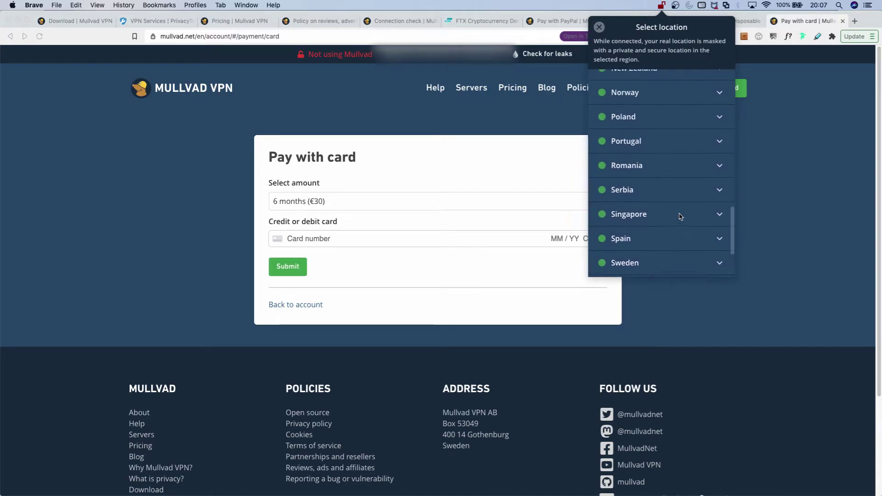
scroll(679, 216, up, 7)
scroll(683, 206, up, 12)
click(718, 115)
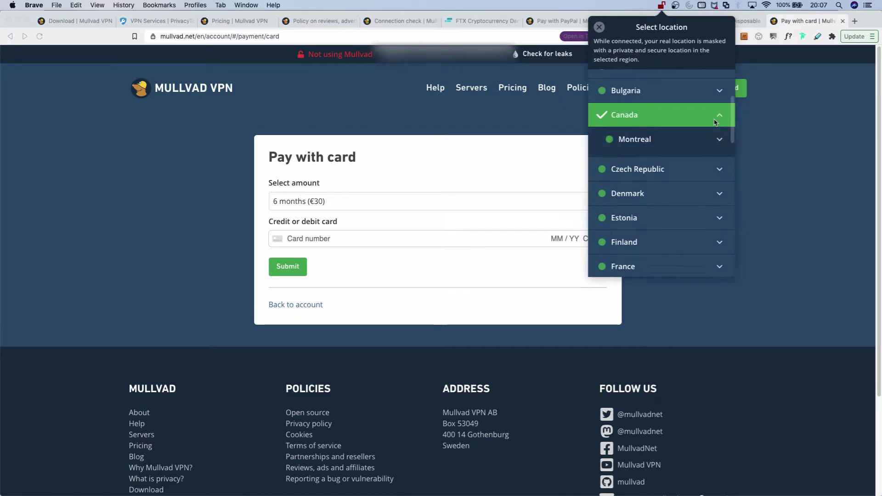
click(663, 142)
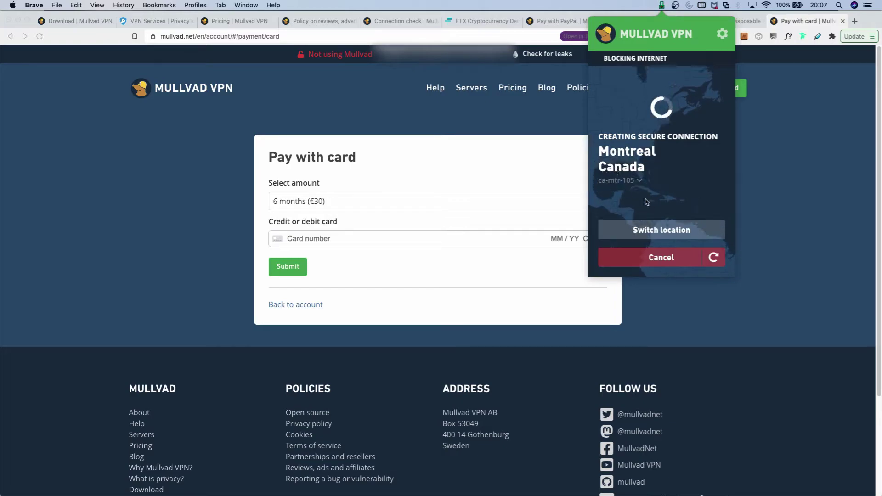
Rerun Mullvad's leak check and confirm a Montreal IP on whatismyipaddress.com
click(537, 126)
click(406, 22)
click(40, 36)
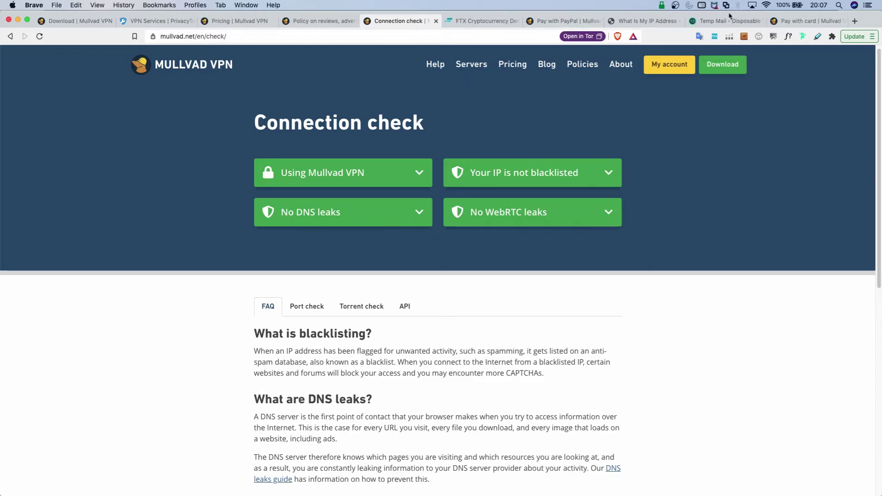
click(644, 20)
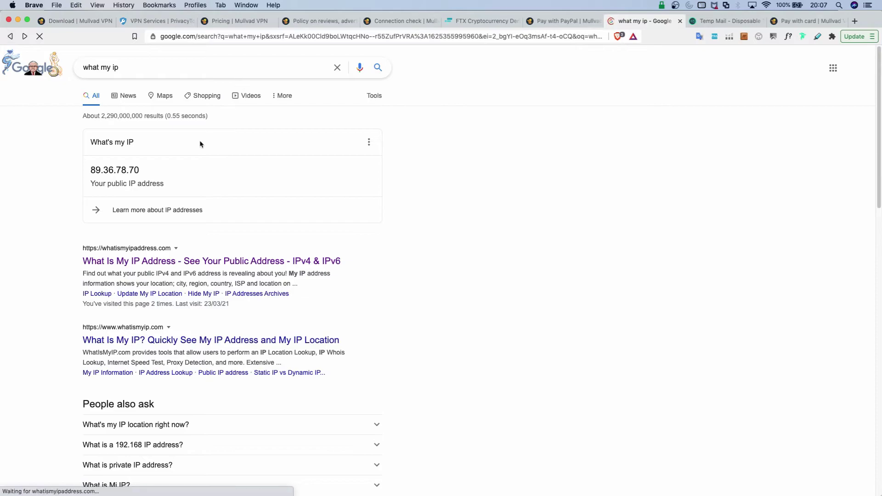
click(162, 262)
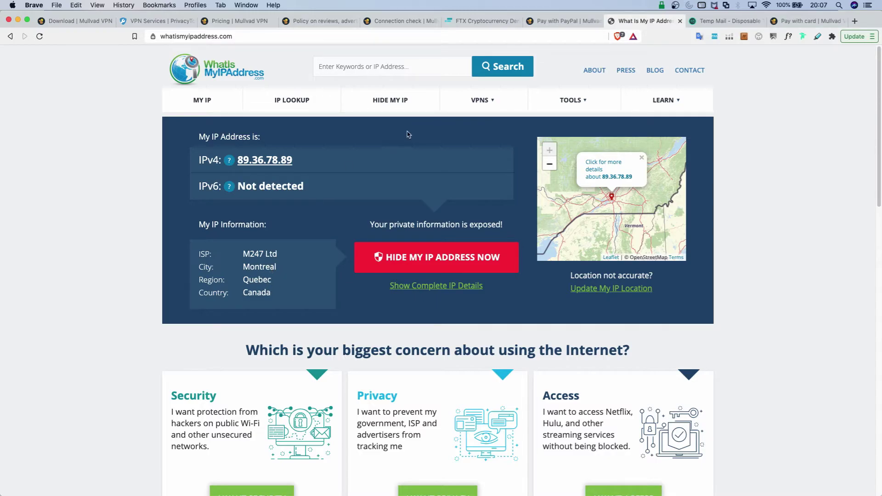
Open FTX's sign-up form and copy the Temp Mail address
click(490, 23)
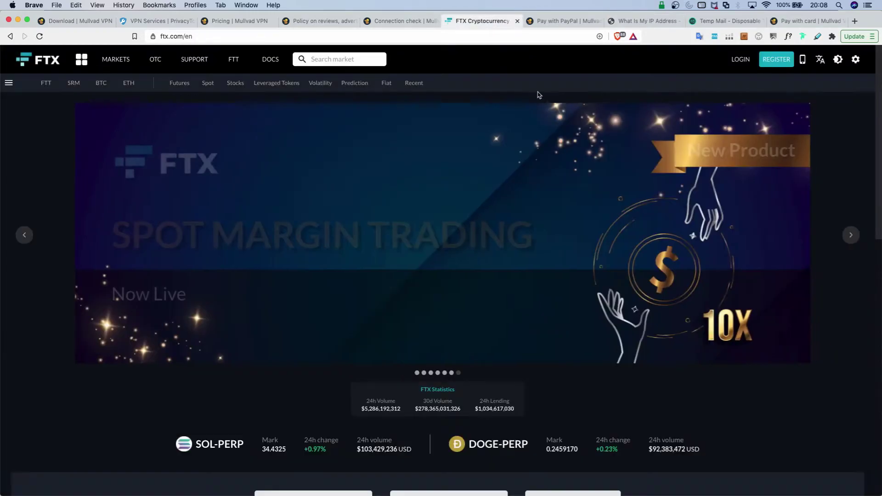
click(776, 60)
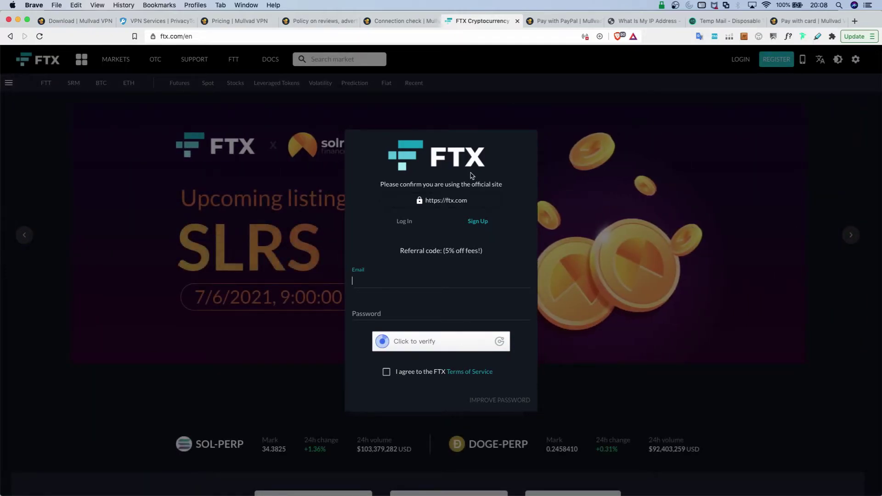
key(ctrl+Tab)
key(ctrl+Tab)
key(ctrl+Tab)
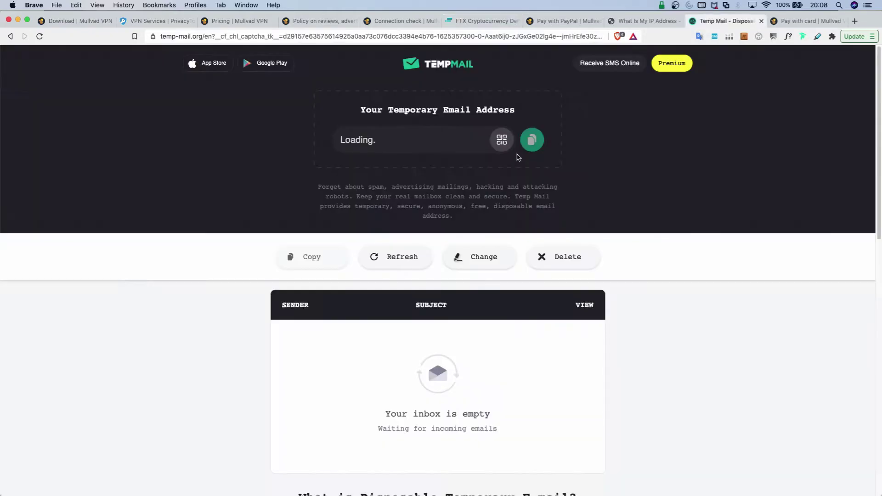
click(532, 140)
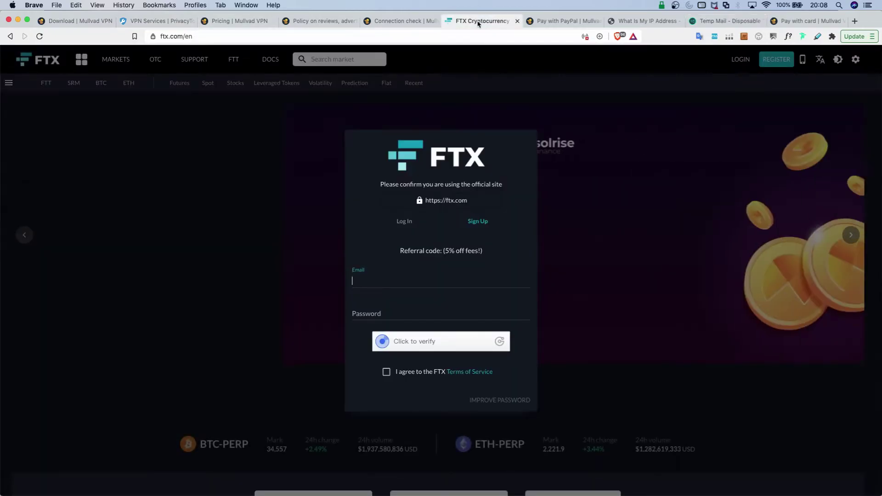
key(ctrl+shift+Tab)
key(ctrl+shift+Tab)
key(ctrl+shift+Tab)
Paste the temporary email, set a strong password, pass the captcha, accept Terms and sign up
key(super+v)
key(Tab)
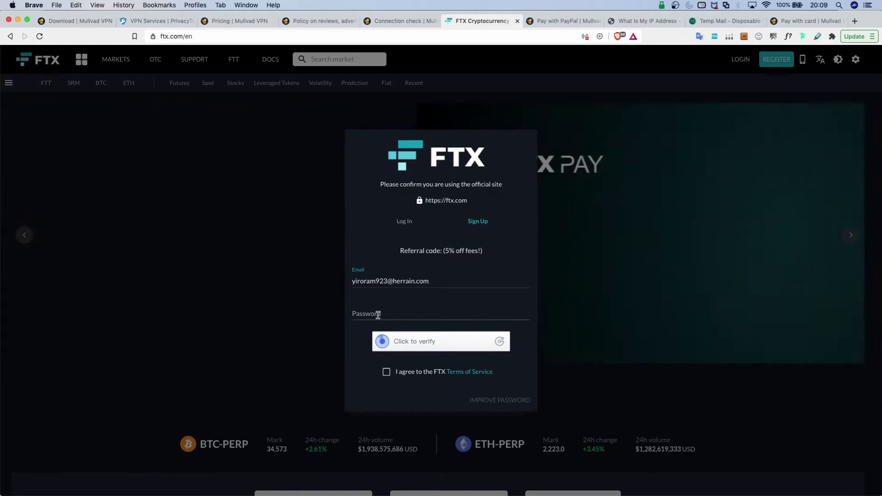
text(••••)
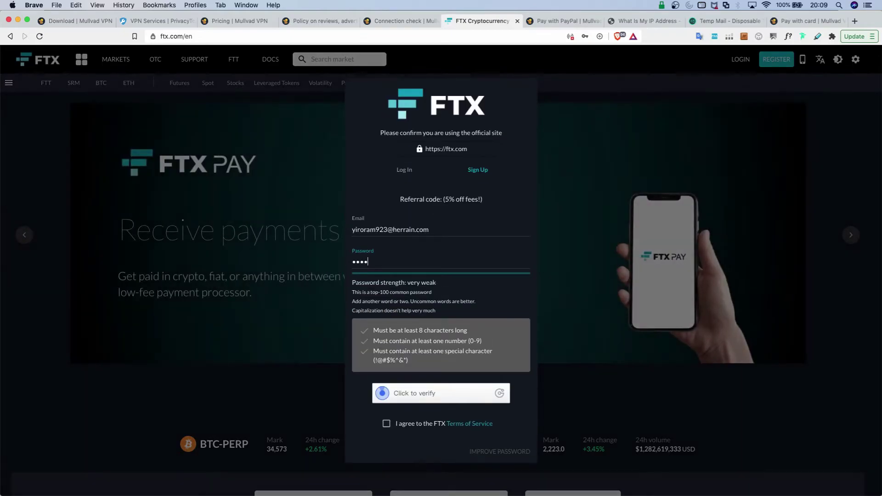
text(•••••••••••)
click(382, 346)
click(386, 380)
click(517, 409)
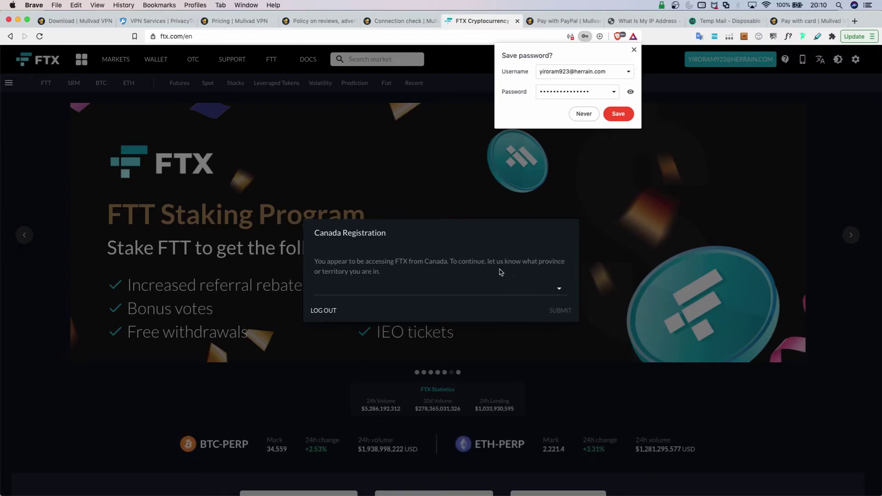
Submit Quebec as the province, close the welcome tour, and save the FTX login in Brave
click(556, 289)
scroll(382, 350, down, 1)
scroll(384, 352, down, 2)
scroll(384, 351, down, 5)
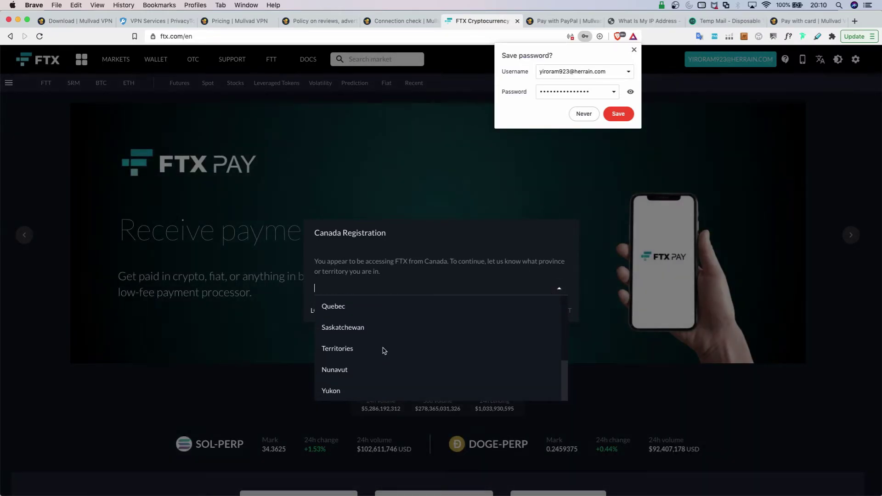
click(352, 312)
click(560, 311)
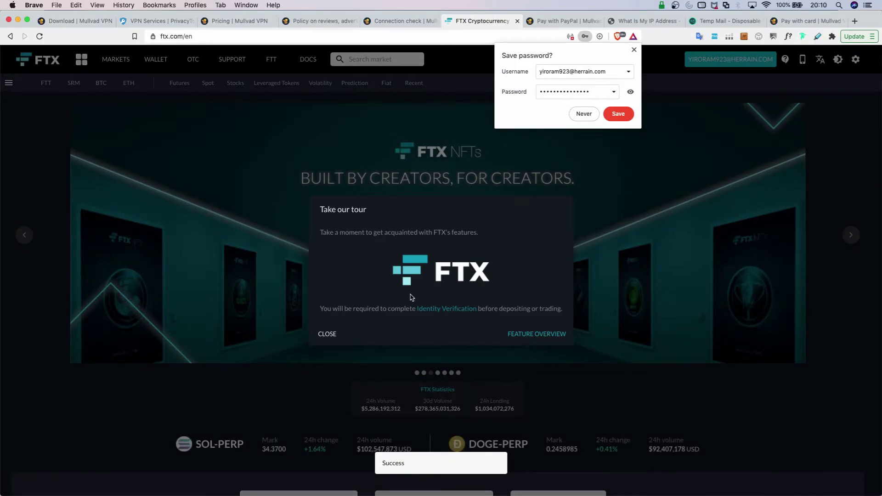
click(327, 333)
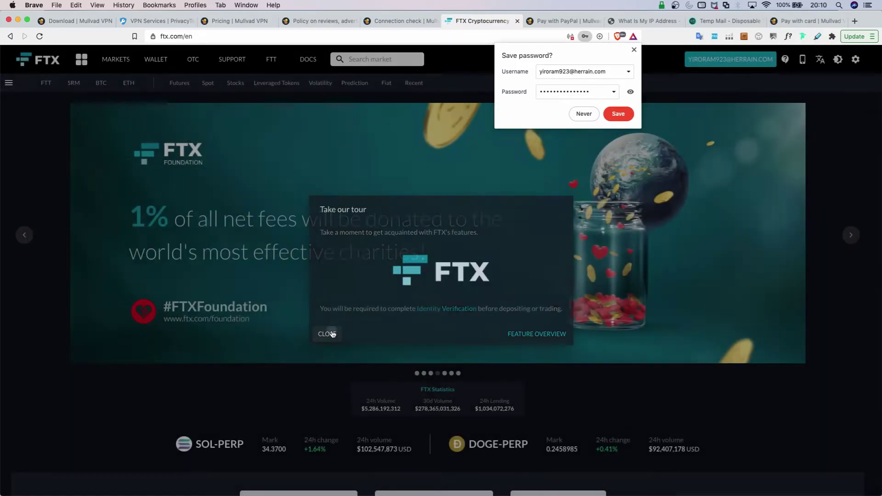
click(618, 113)
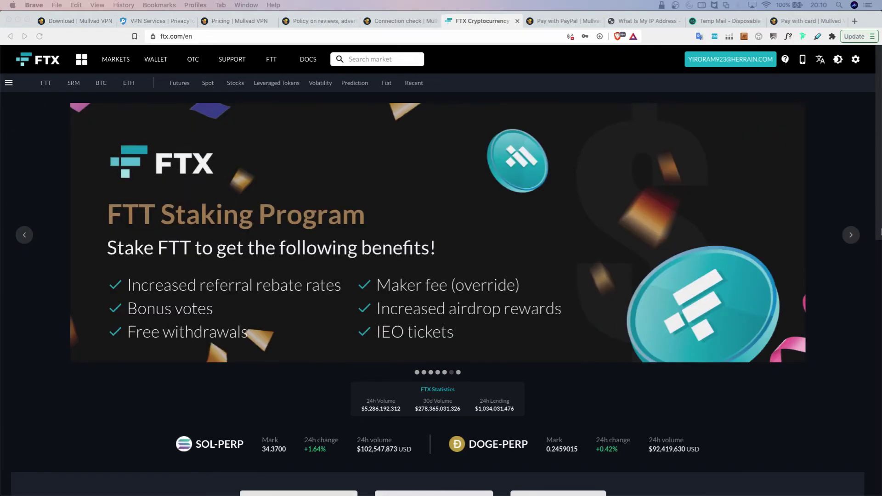
Go to the Wallet from the account menu and view its empty Deposits tab
click(731, 58)
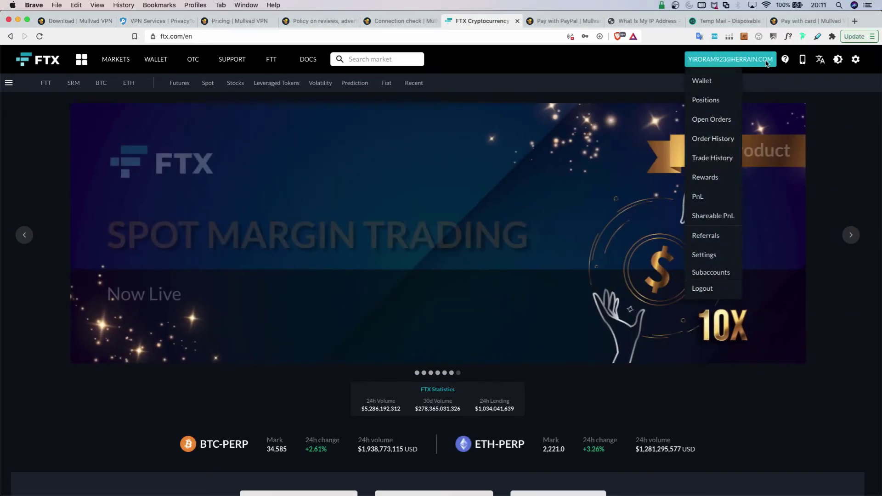
click(703, 81)
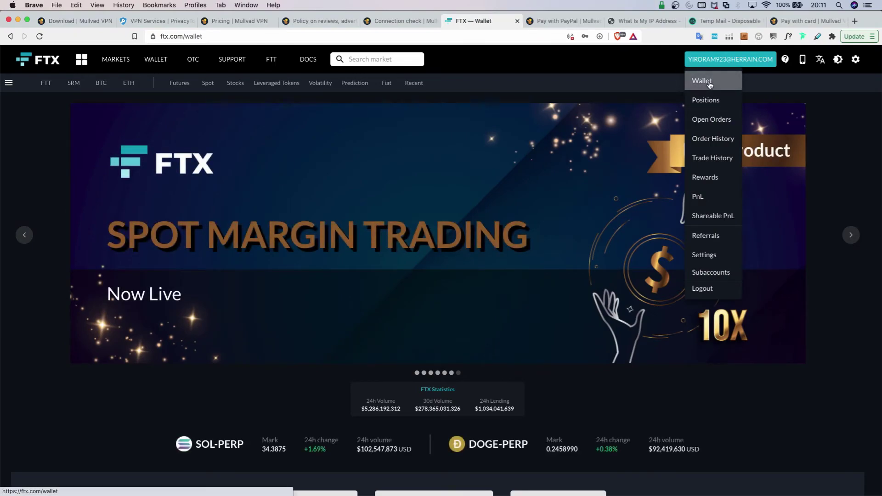
scroll(370, 207, down, 2)
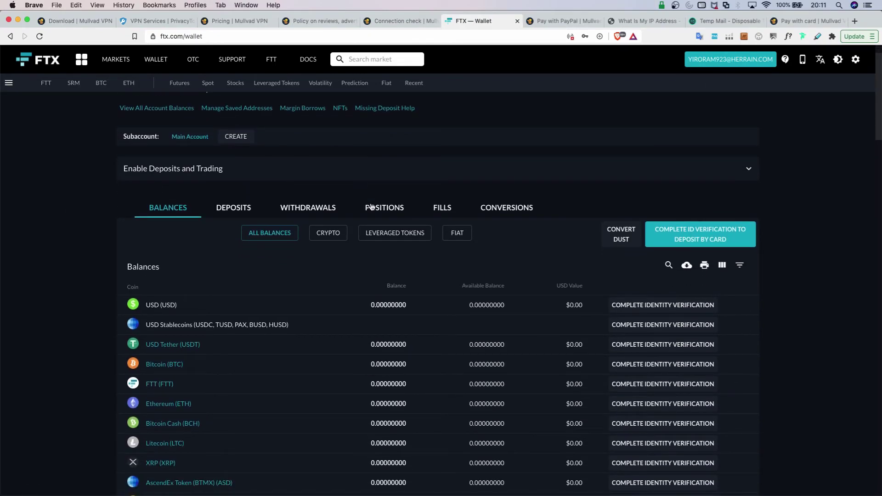
click(223, 215)
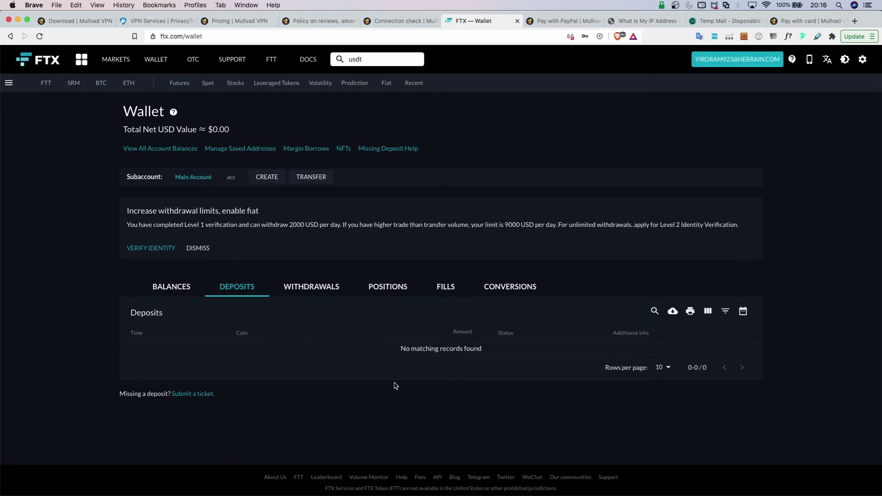
In account Settings, show the Two-Factor Authentication options and cancel the Authy/Google Authenticator setup
click(762, 66)
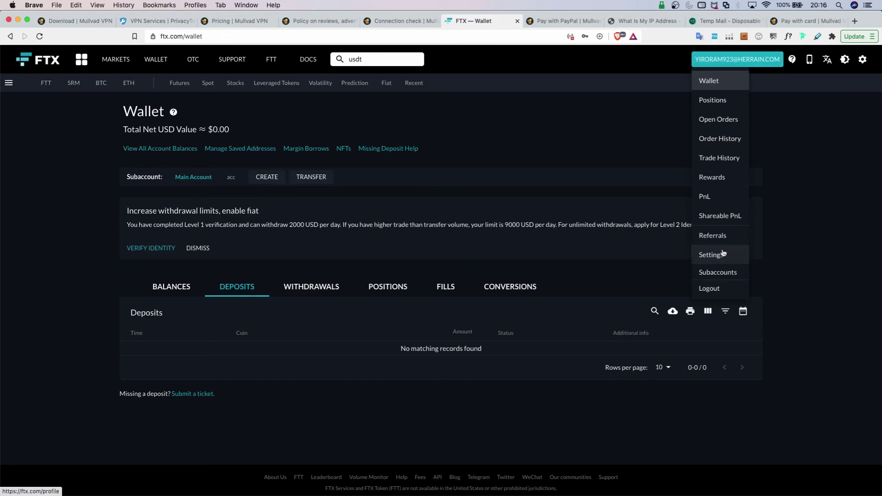
click(720, 255)
click(358, 244)
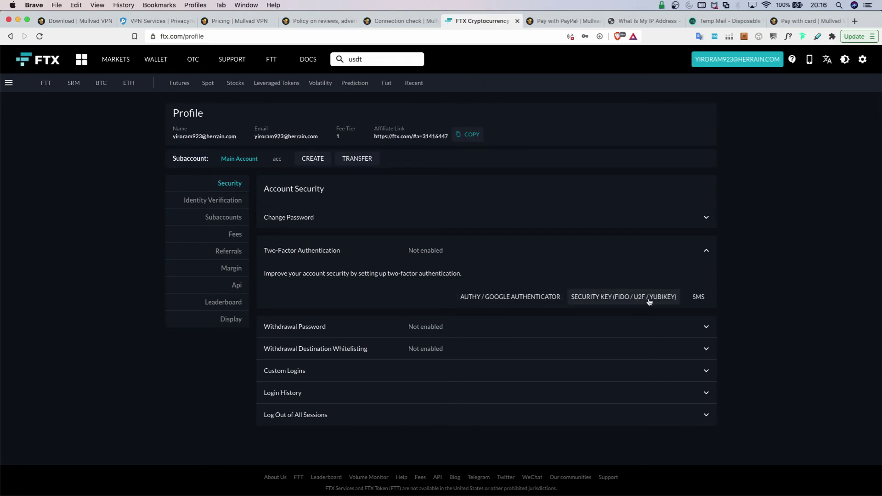
click(528, 299)
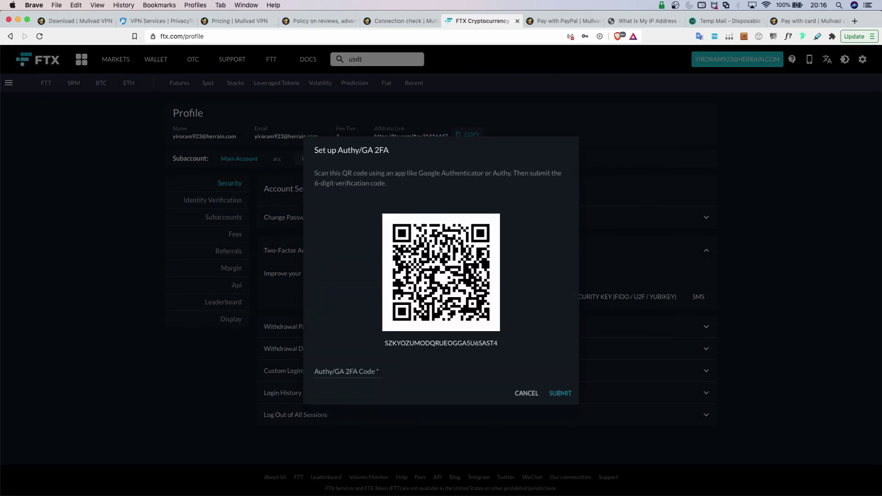
click(649, 180)
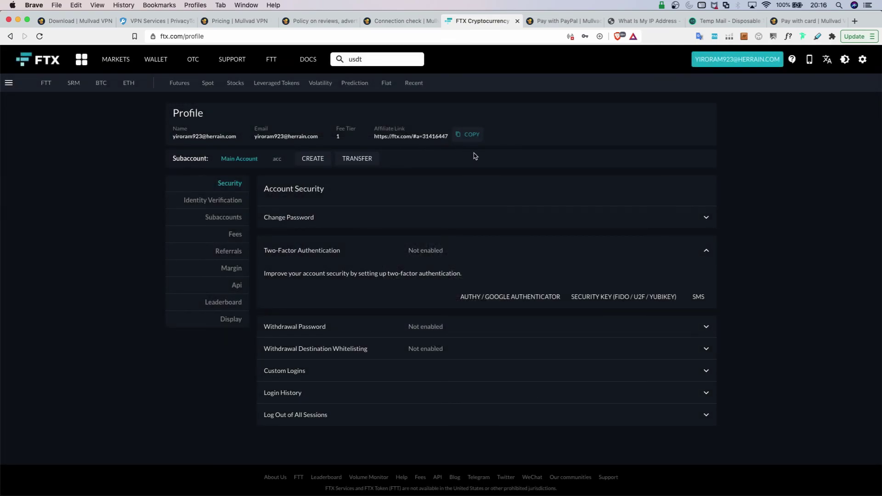
Return to the FTX Wallet and show its empty Deposits history
click(706, 79)
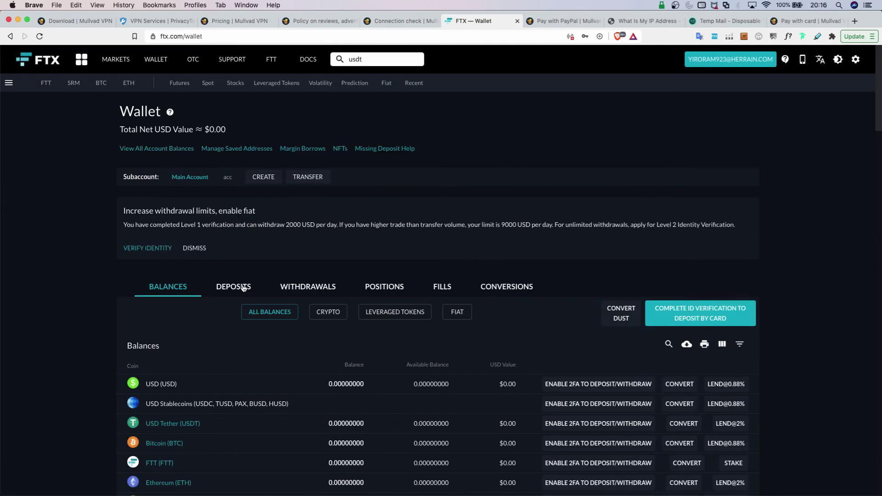
scroll(242, 310, down, 1)
click(239, 280)
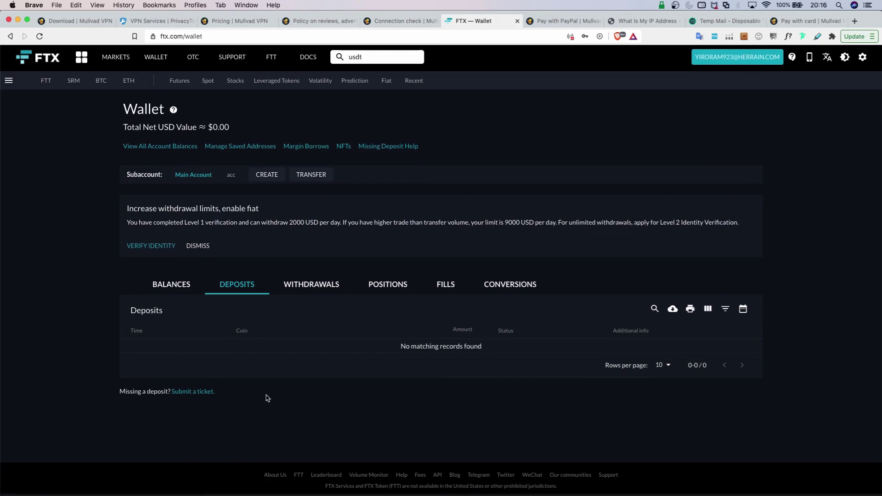